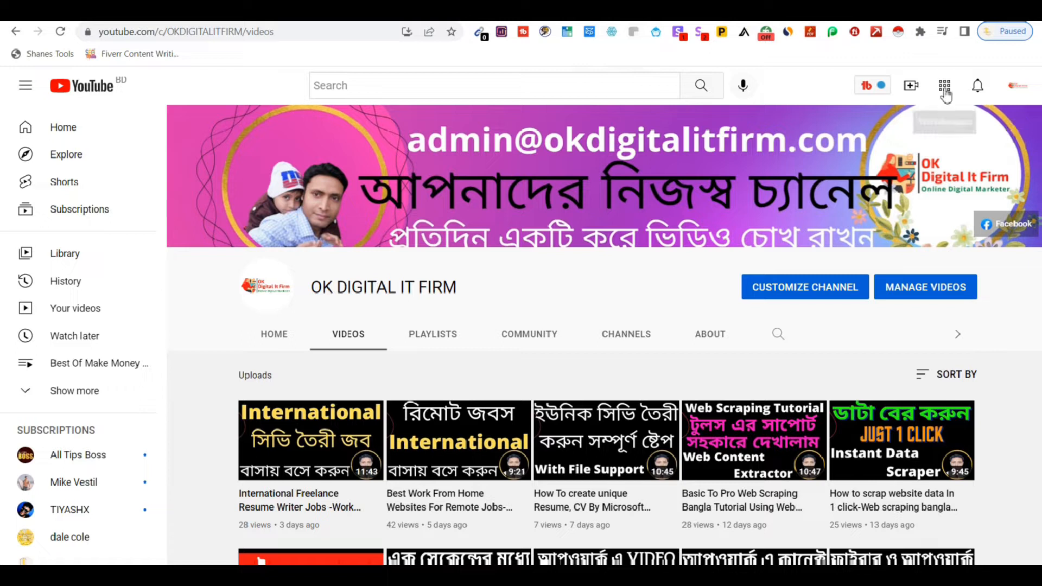
pyautogui.click(1036, 30)
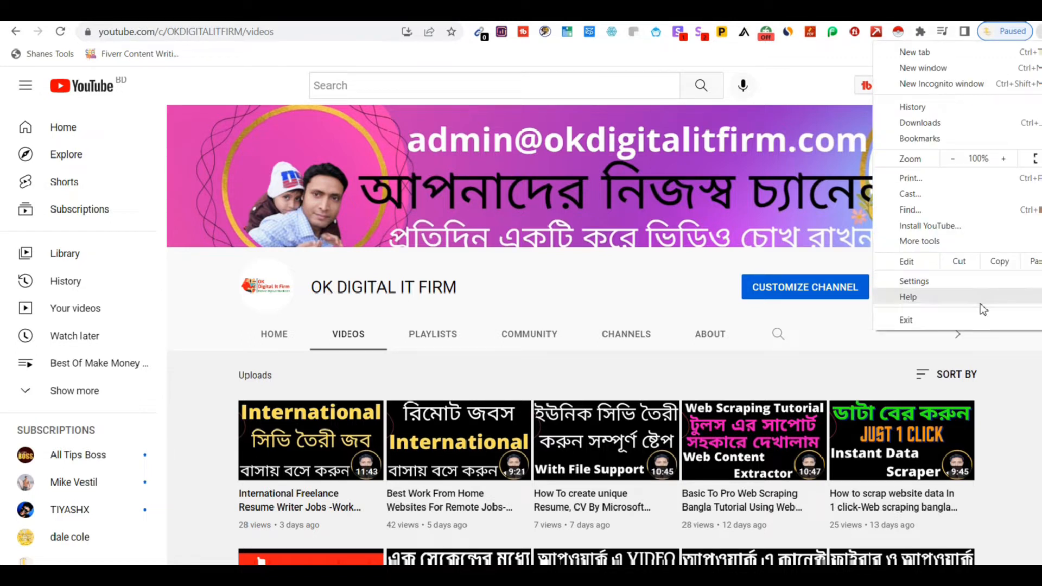
pyautogui.click(275, 72)
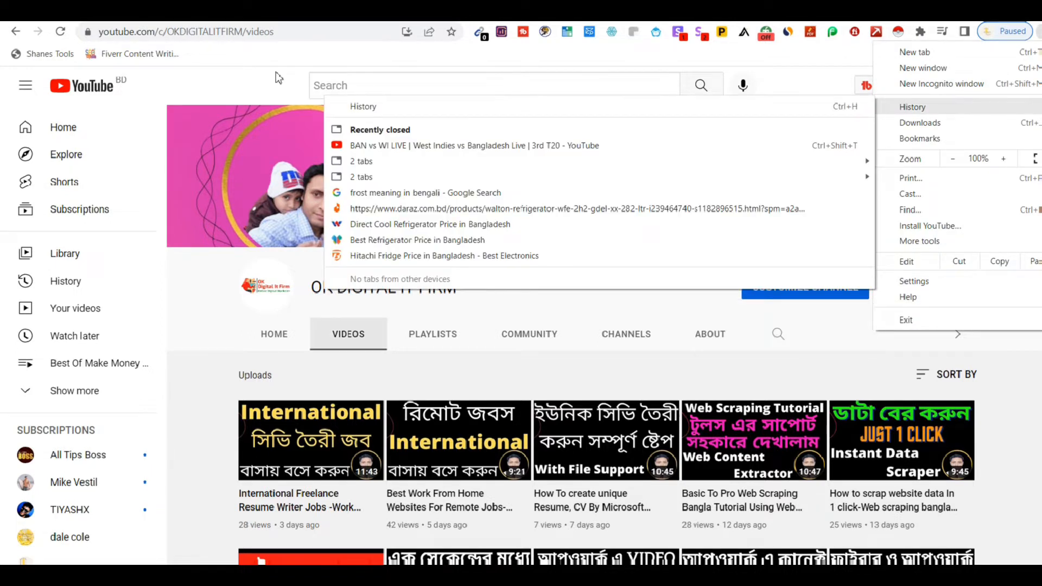
pyautogui.click(275, 72)
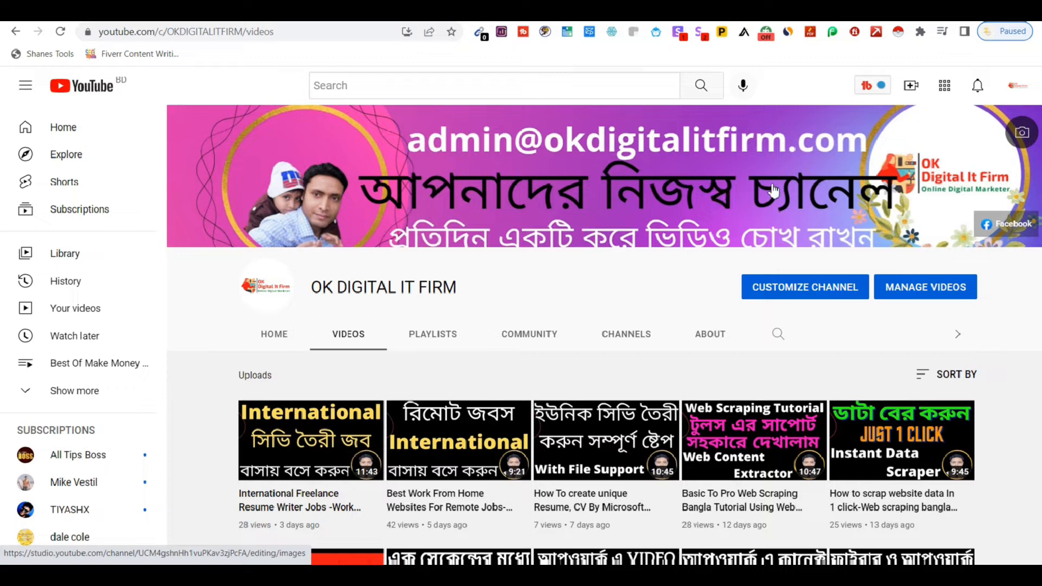
pyautogui.click(900, 35)
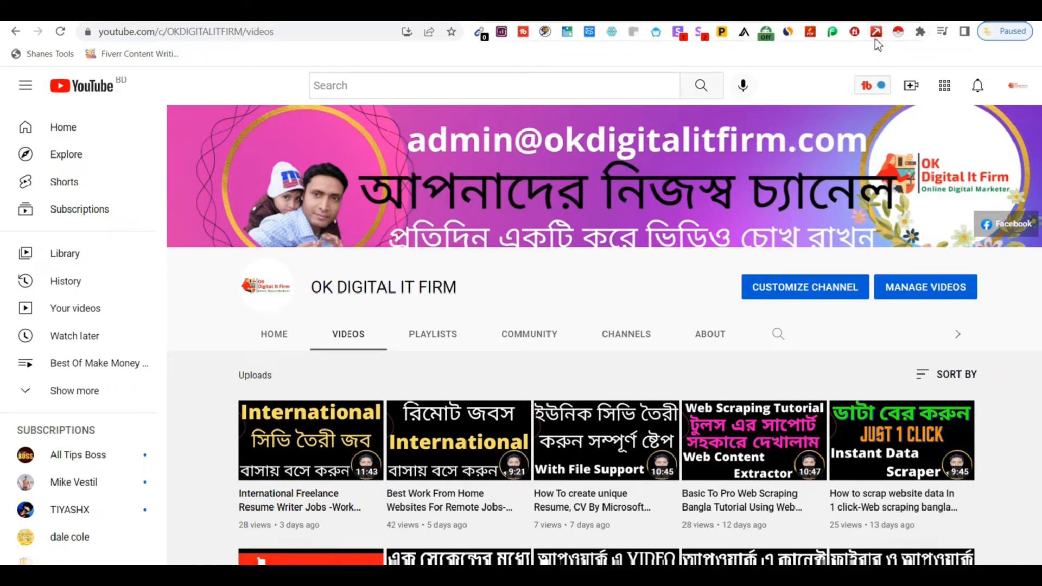
# Open the browser's extensions page and locate the Instant Data Scraper entry
pyautogui.click(1038, 31)
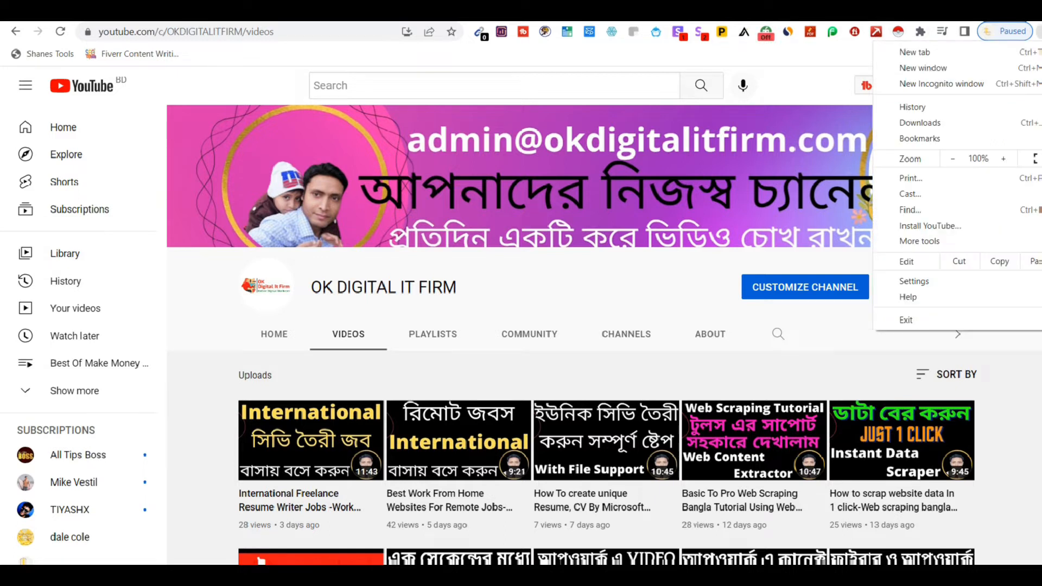
pyautogui.moveTo(910, 250)
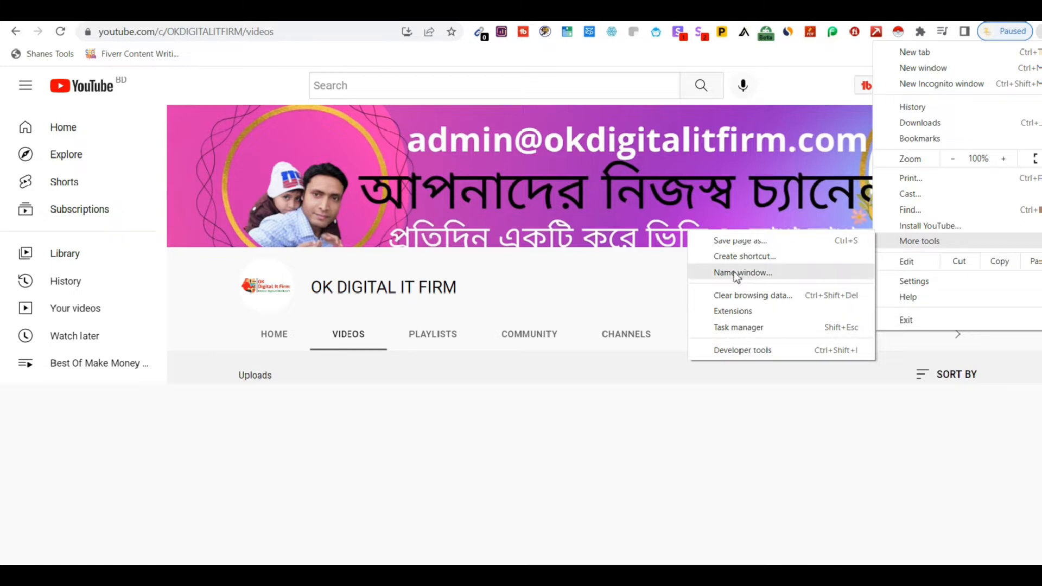
pyautogui.click(732, 311)
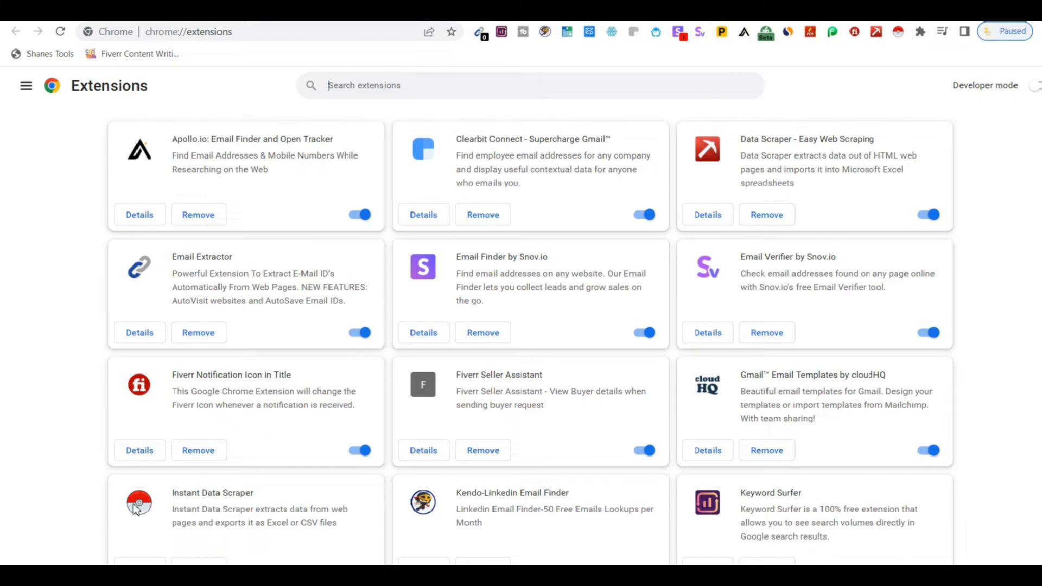
pyautogui.moveTo(91, 480); pyautogui.dragTo(241, 515)
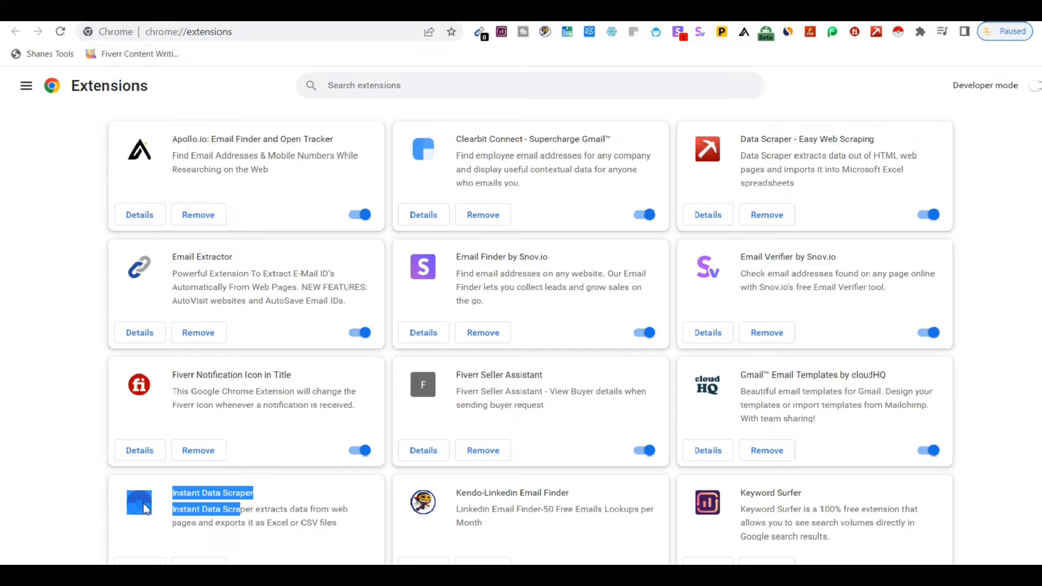
pyautogui.click(160, 507)
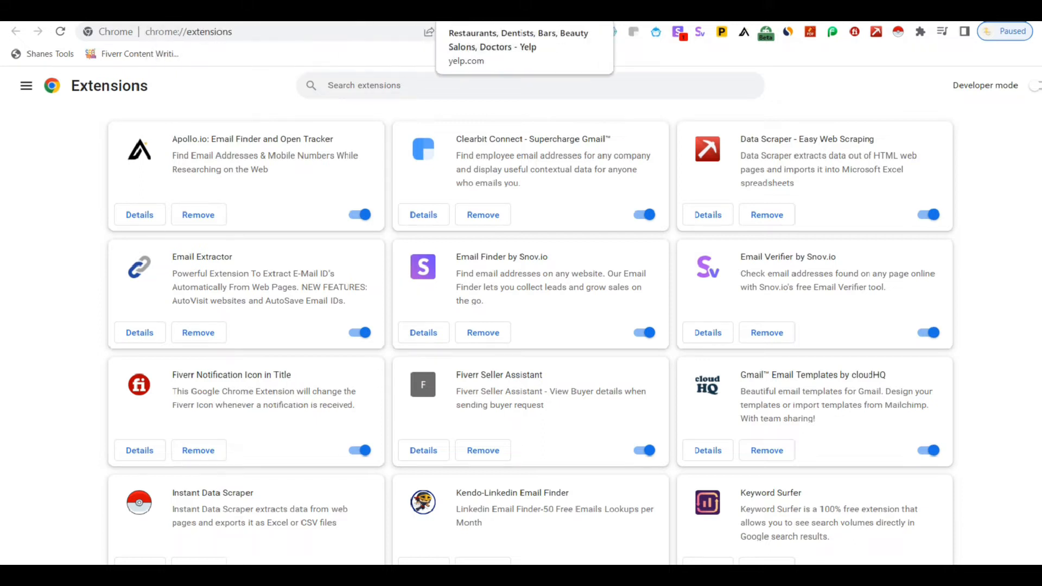
# Switch to the open Yelp page and search for restaurants in Round Rock, TX
pyautogui.click(497, 13)
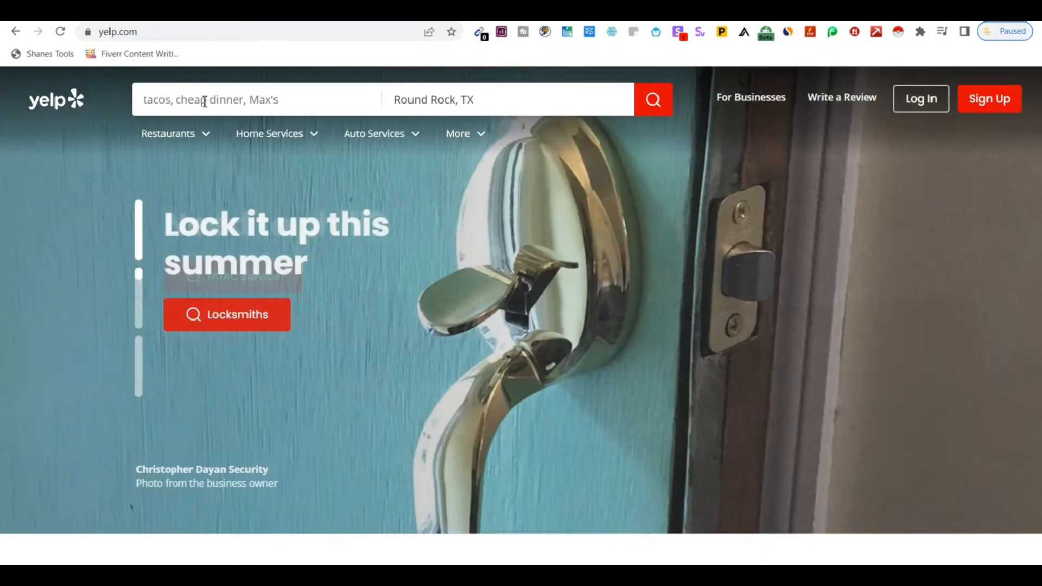
pyautogui.click(204, 101)
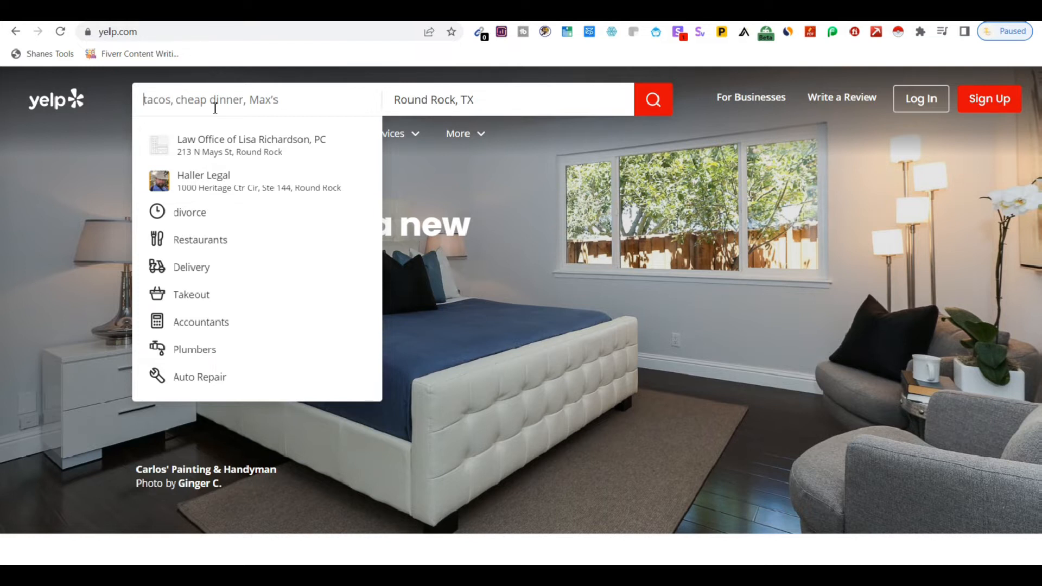
pyautogui.write('res')
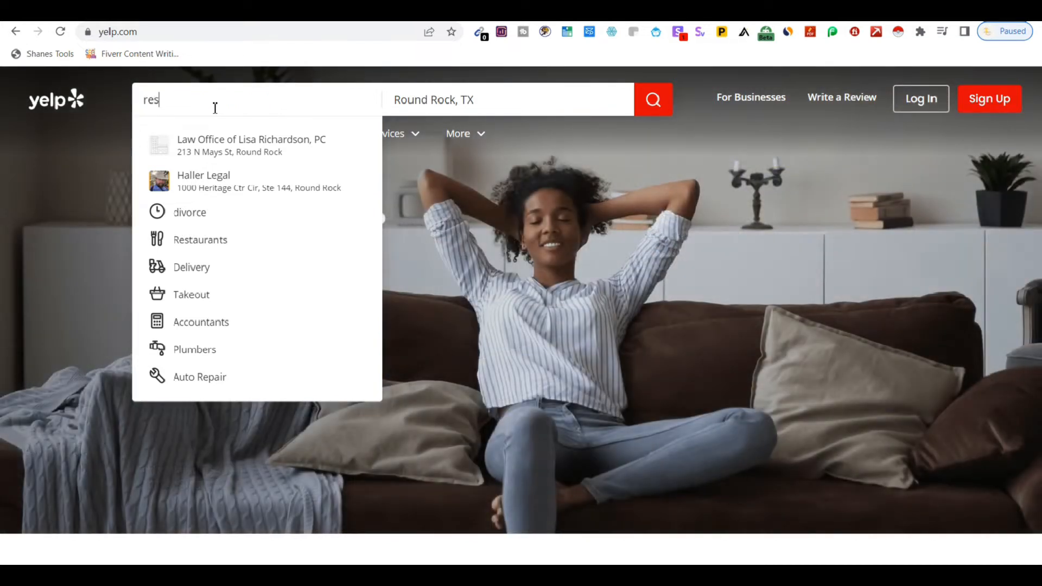
pyautogui.write('u')
pyautogui.press('BackSpace')
pyautogui.write('taurants')
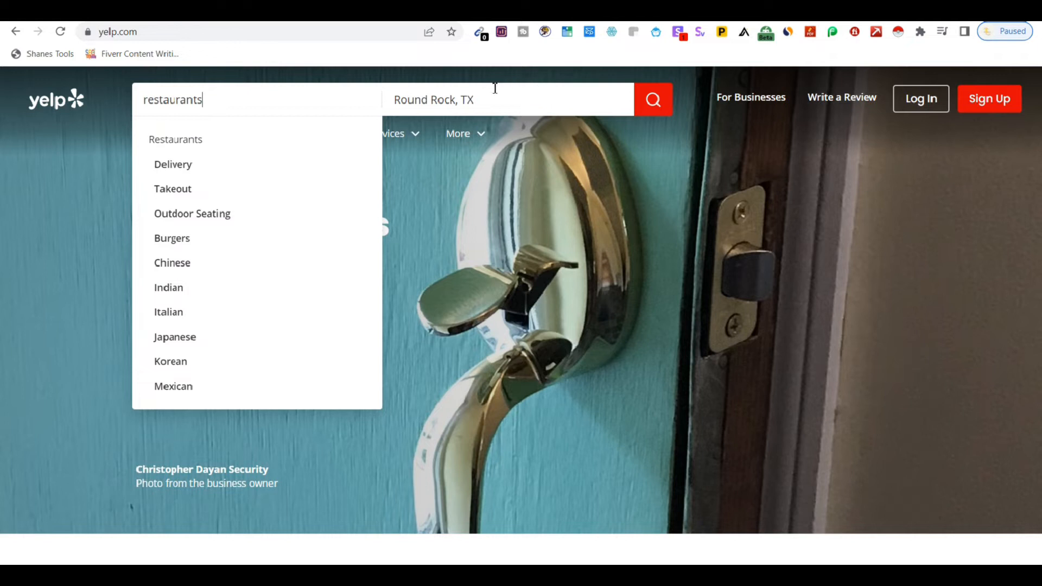
pyautogui.click(494, 88)
pyautogui.click(652, 103)
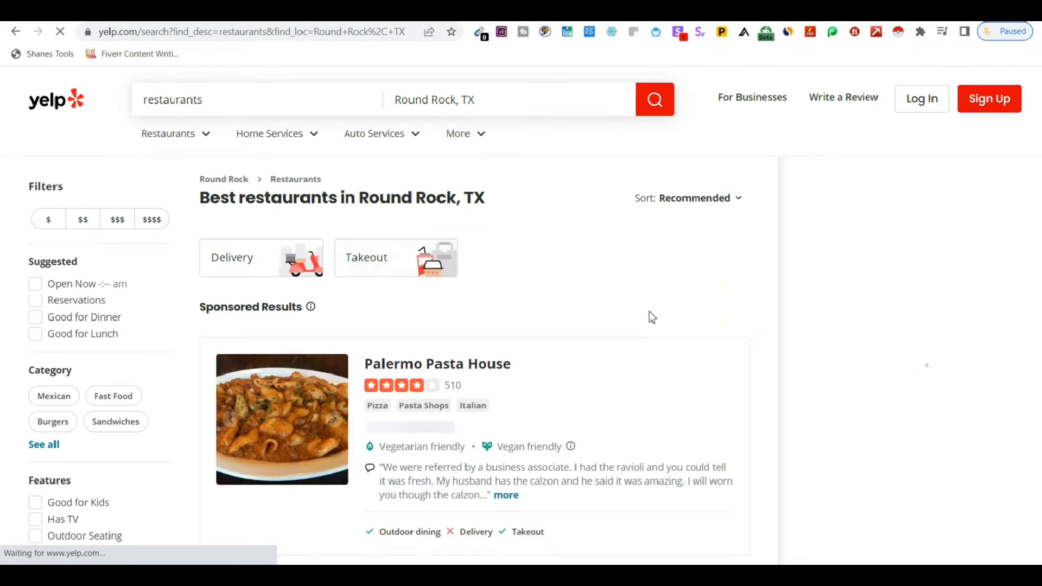
# Check that Instant Data Scraper is pinned and run it on the restaurant search results
pyautogui.scroll(-10, 502, 372)
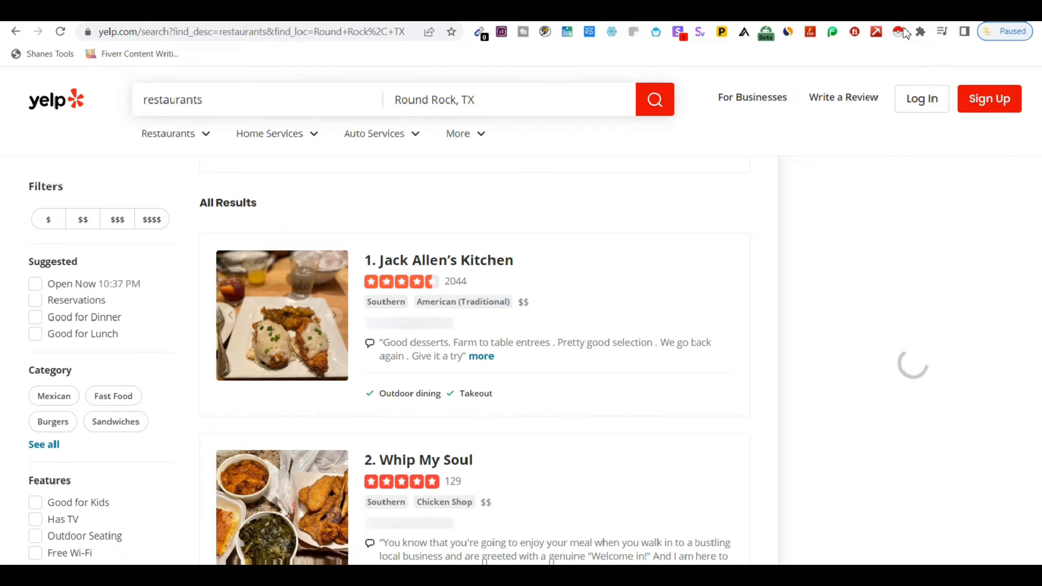
pyautogui.click(921, 33)
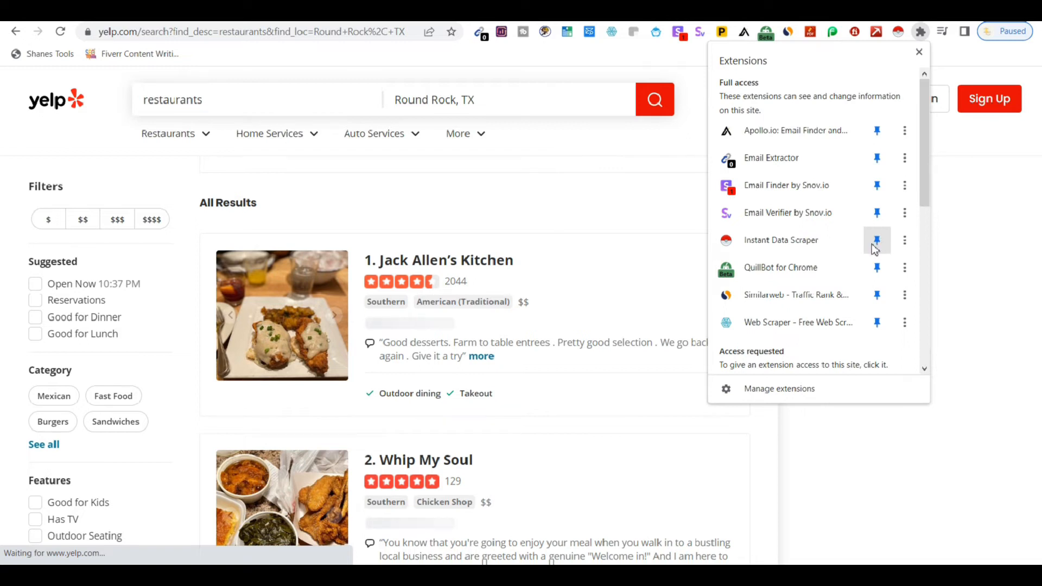
pyautogui.click(899, 31)
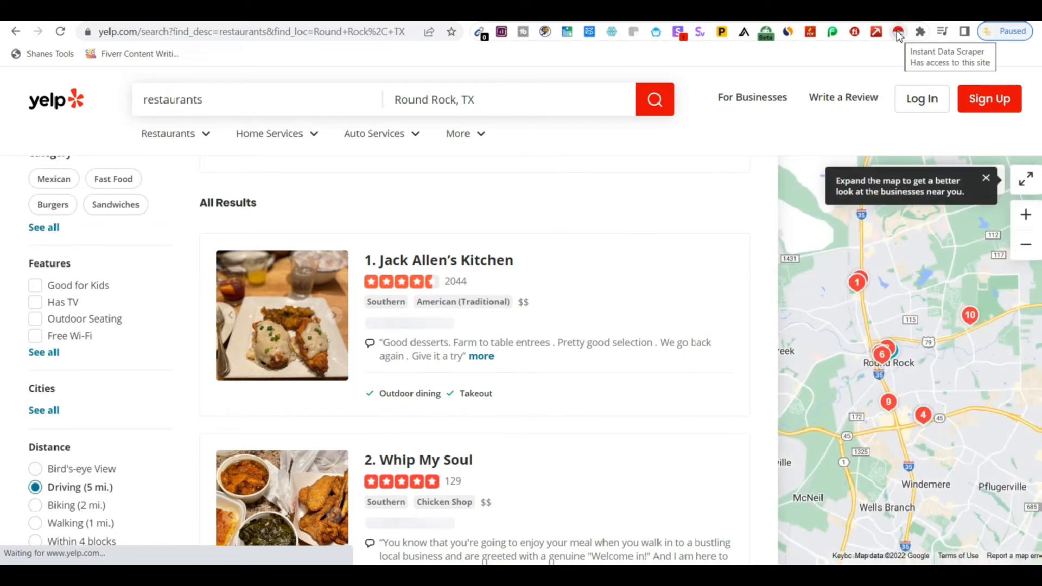
pyautogui.click(898, 31)
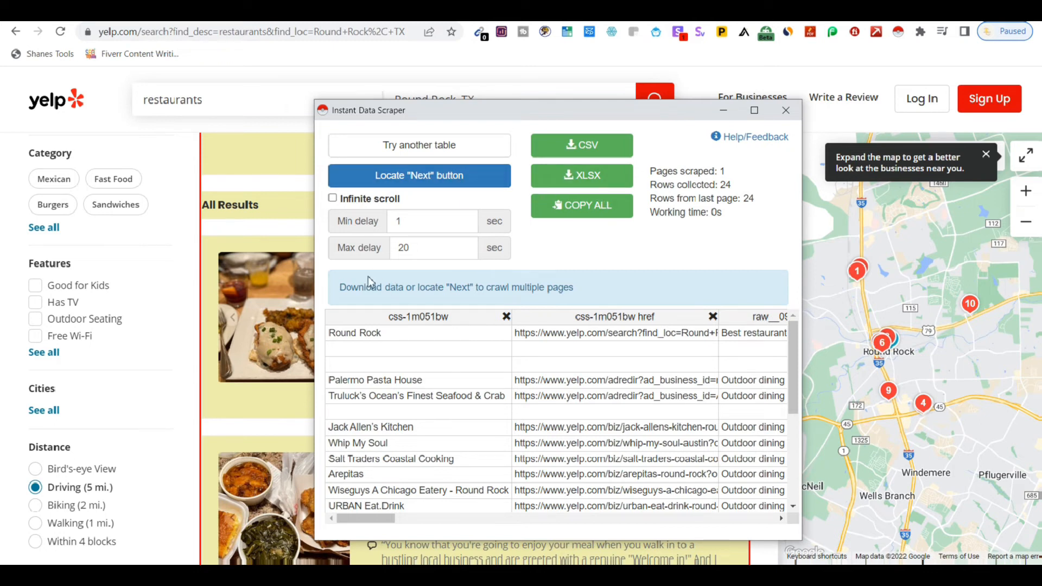
# Examine the scraped table's columns and rows, including business names, links, opening hours, categories, review text and price range
pyautogui.moveTo(521, 118); pyautogui.dragTo(760, 94)
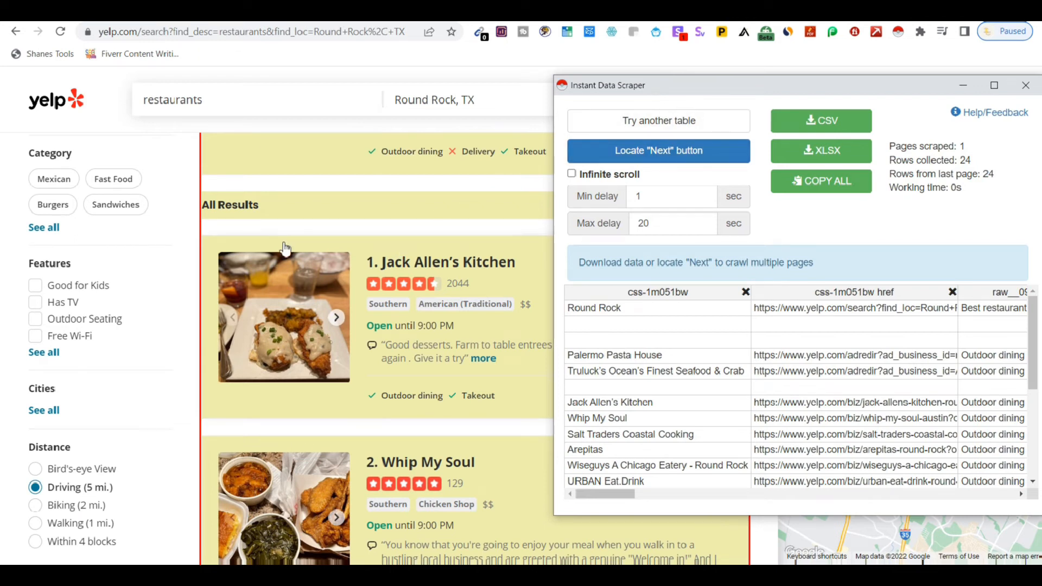
pyautogui.moveTo(717, 96); pyautogui.dragTo(336, 82)
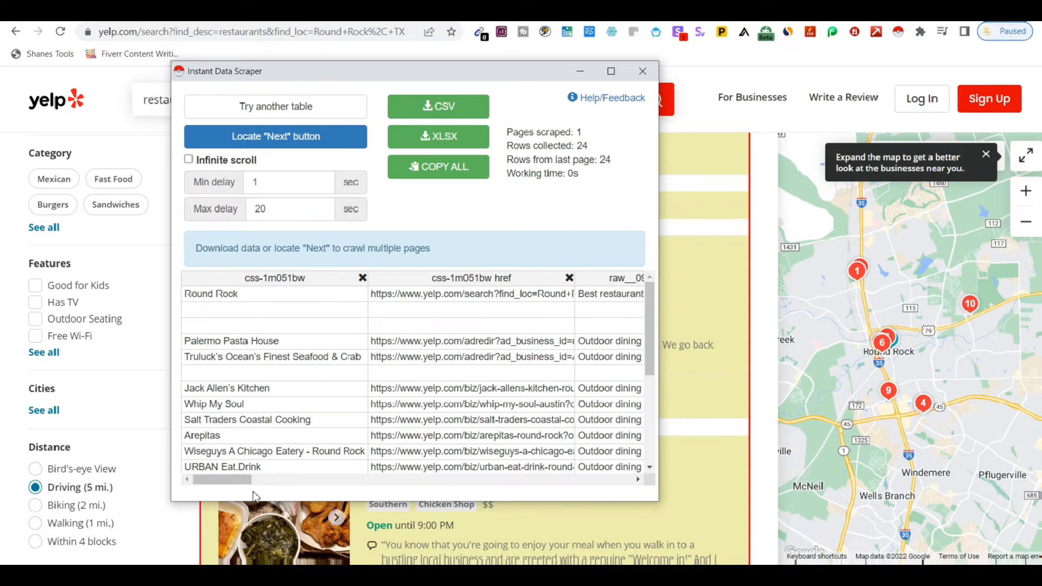
pyautogui.hscroll(5, 551, 317)
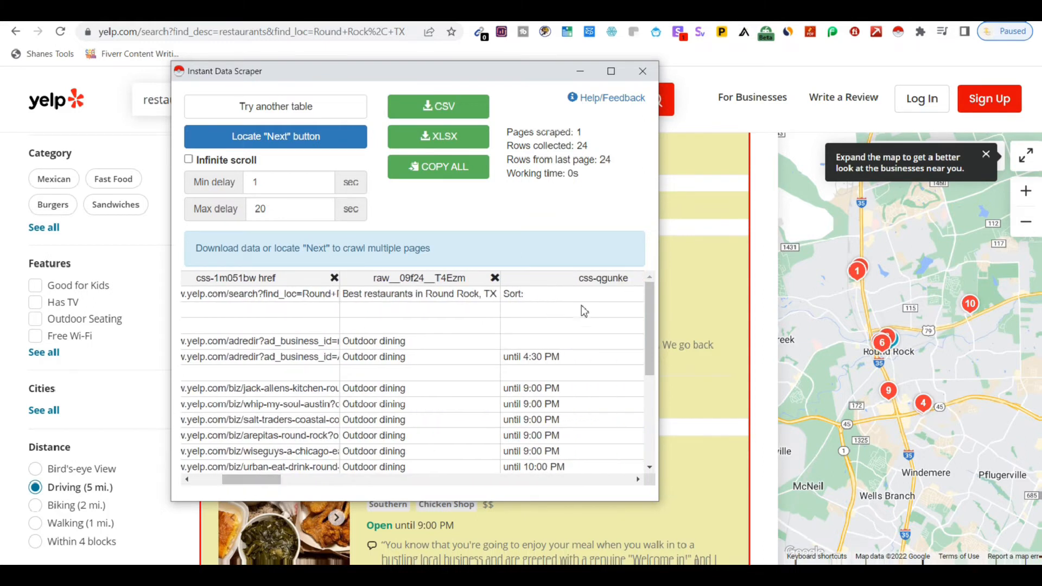
pyautogui.moveTo(274, 479); pyautogui.dragTo(208, 503)
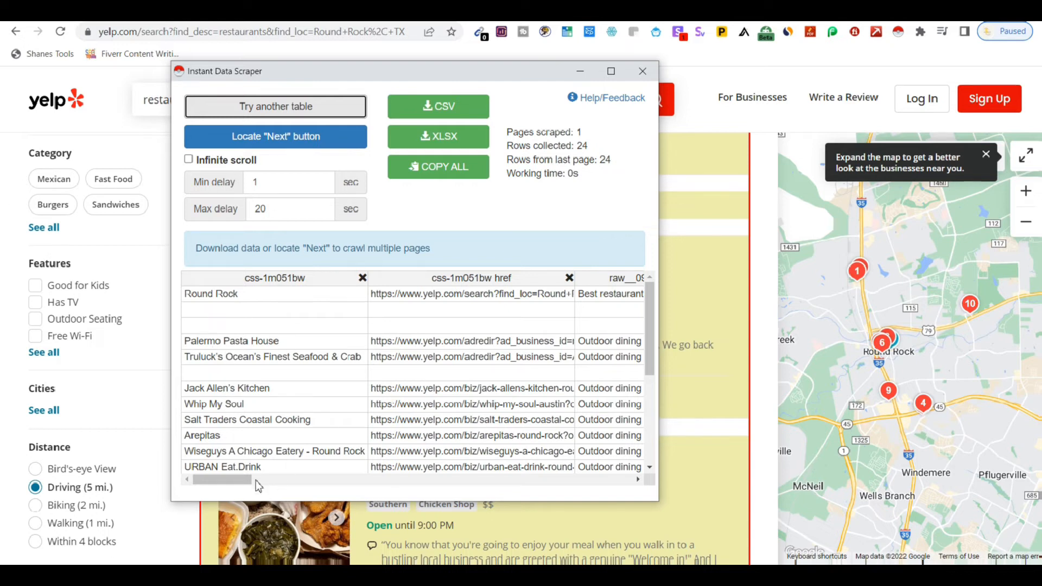
pyautogui.moveTo(243, 480); pyautogui.dragTo(368, 483)
pyautogui.hscroll(5, 355, 336)
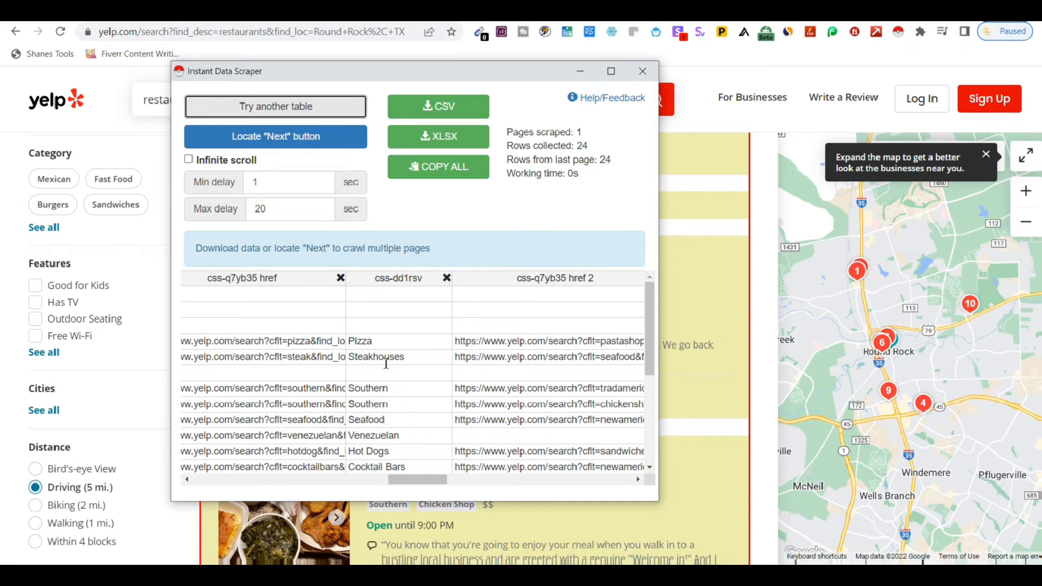
pyautogui.moveTo(401, 480); pyautogui.dragTo(455, 477)
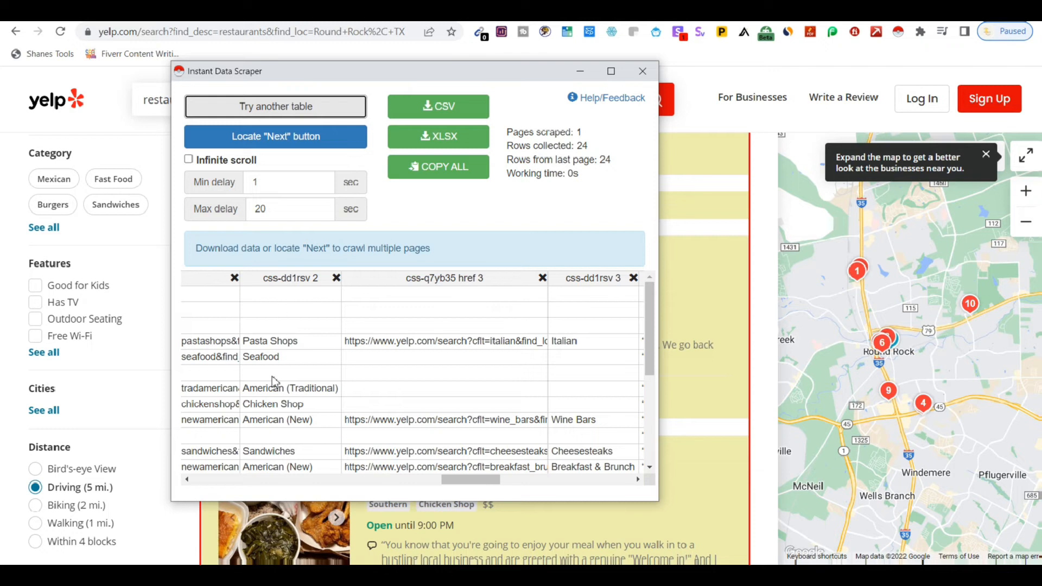
pyautogui.moveTo(488, 484); pyautogui.dragTo(518, 484)
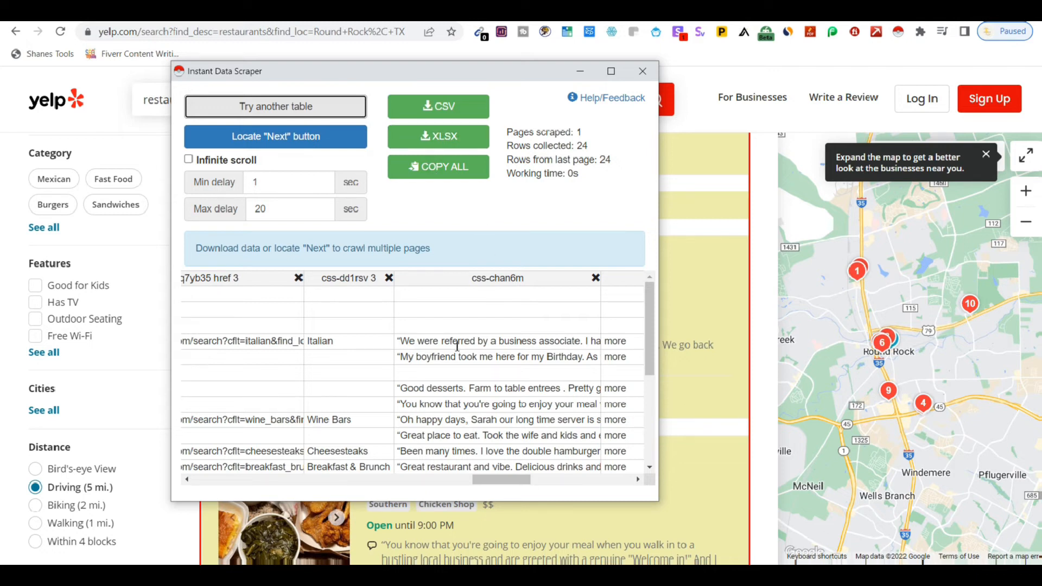
pyautogui.moveTo(494, 482); pyautogui.dragTo(529, 484)
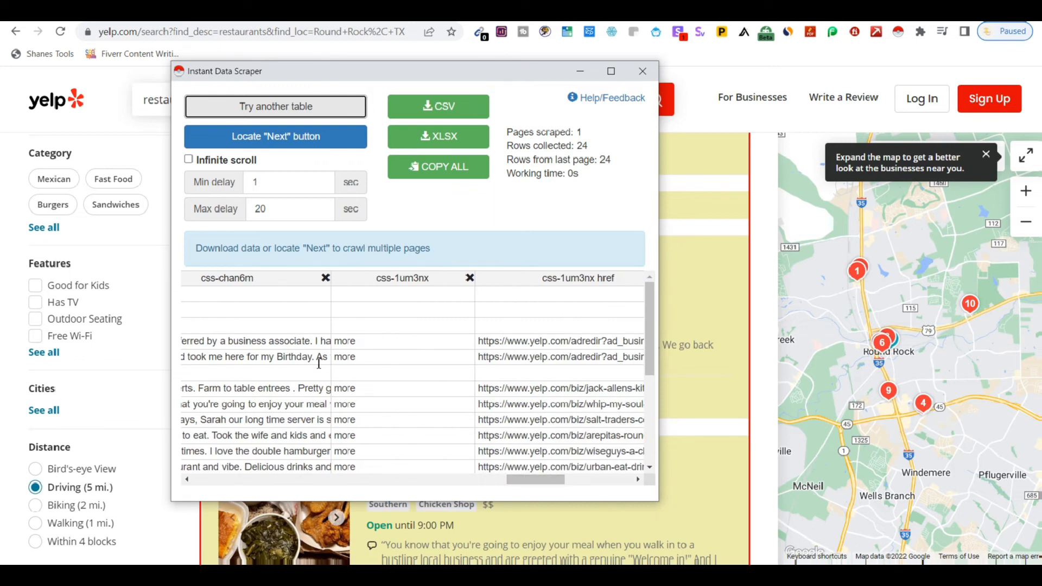
pyautogui.moveTo(532, 481); pyautogui.dragTo(502, 482)
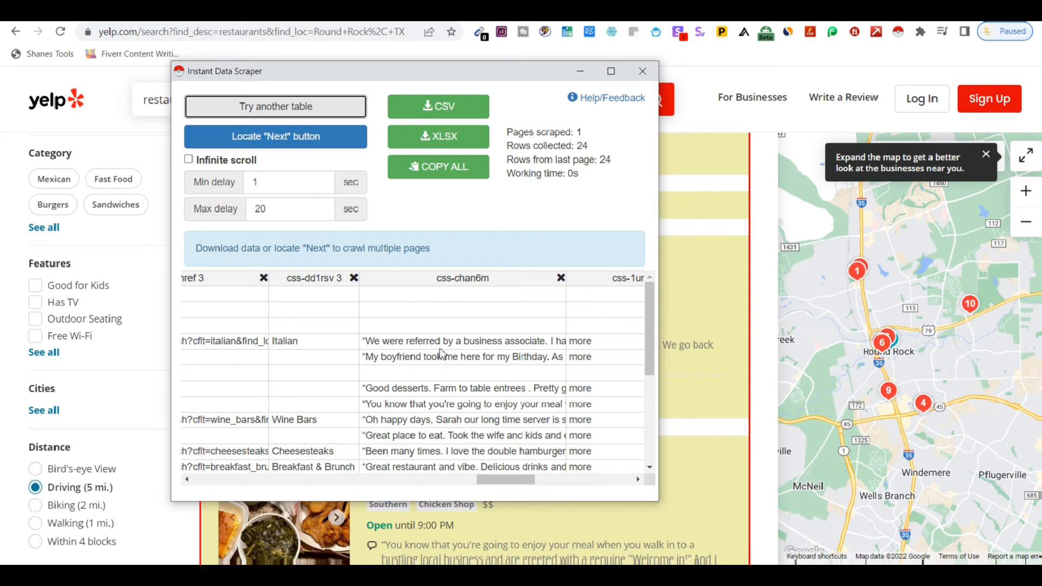
pyautogui.moveTo(535, 480); pyautogui.dragTo(617, 483)
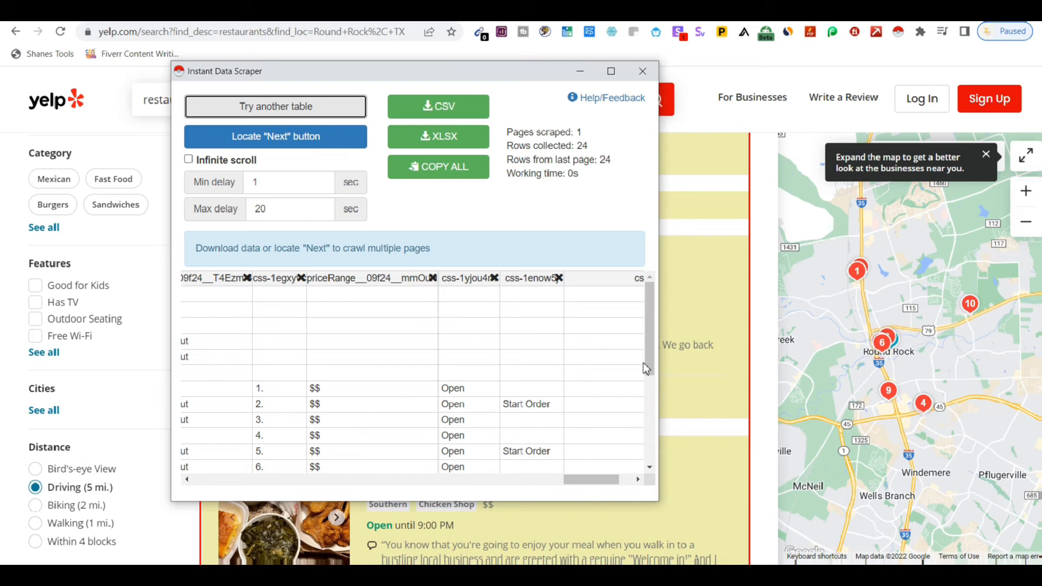
pyautogui.moveTo(647, 354); pyautogui.dragTo(660, 447)
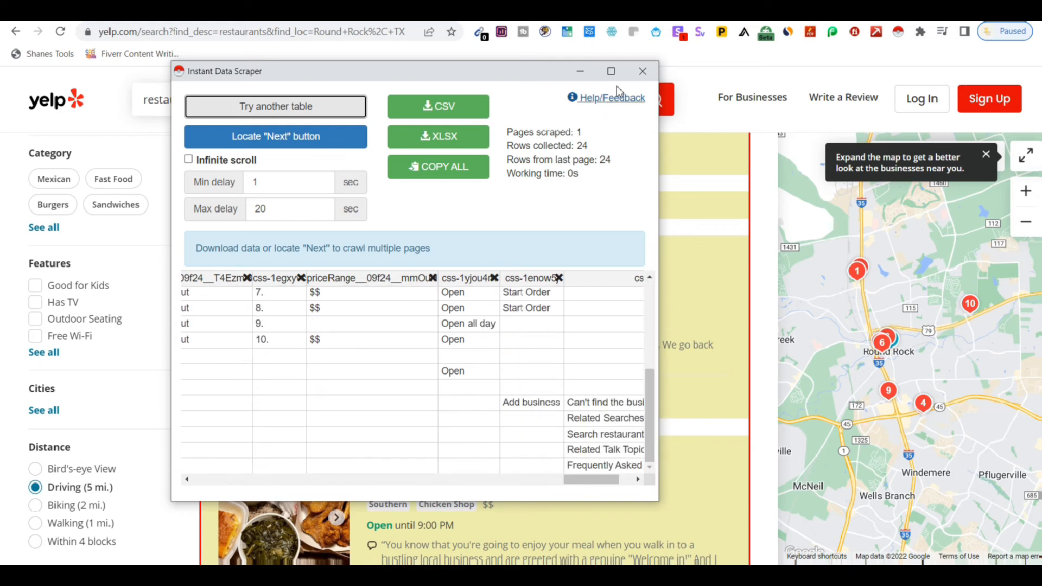
# Close the scraper window and bring the page navigation below the restaurant results into view
pyautogui.click(642, 71)
pyautogui.scroll(-1, 705, 347)
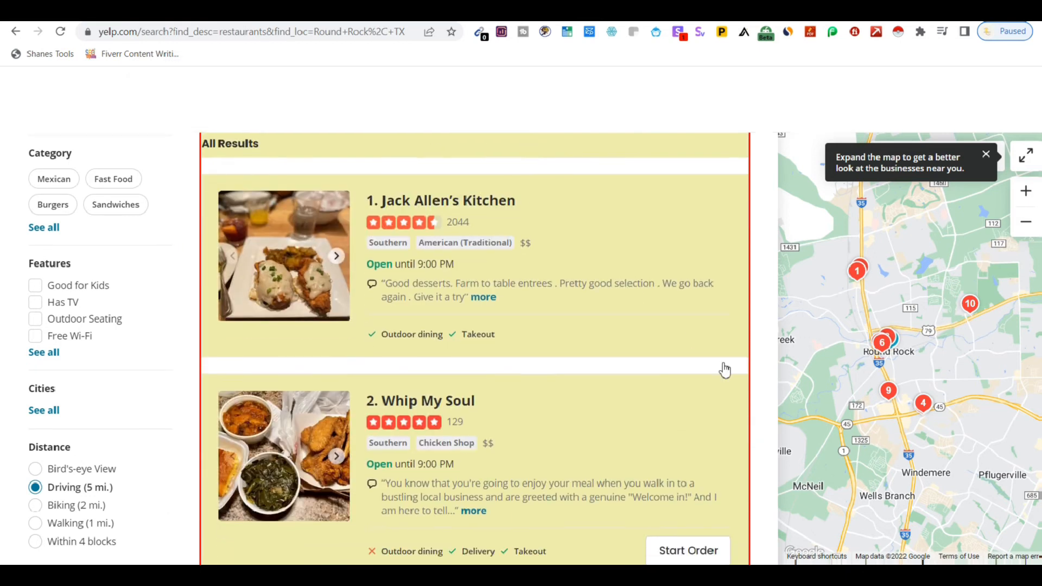
pyautogui.scroll(-15, 748, 412)
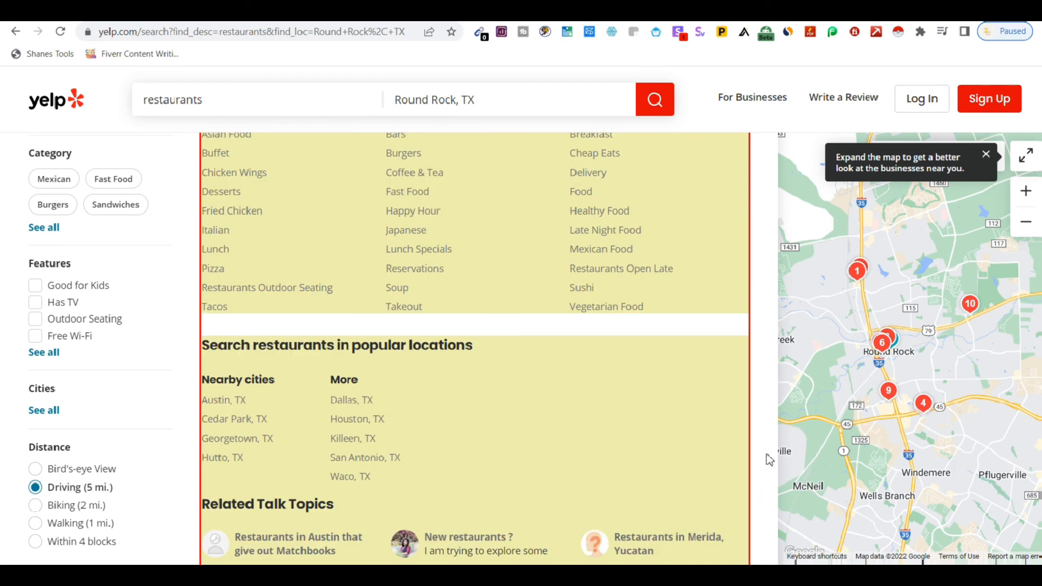
pyautogui.scroll(8, 769, 460)
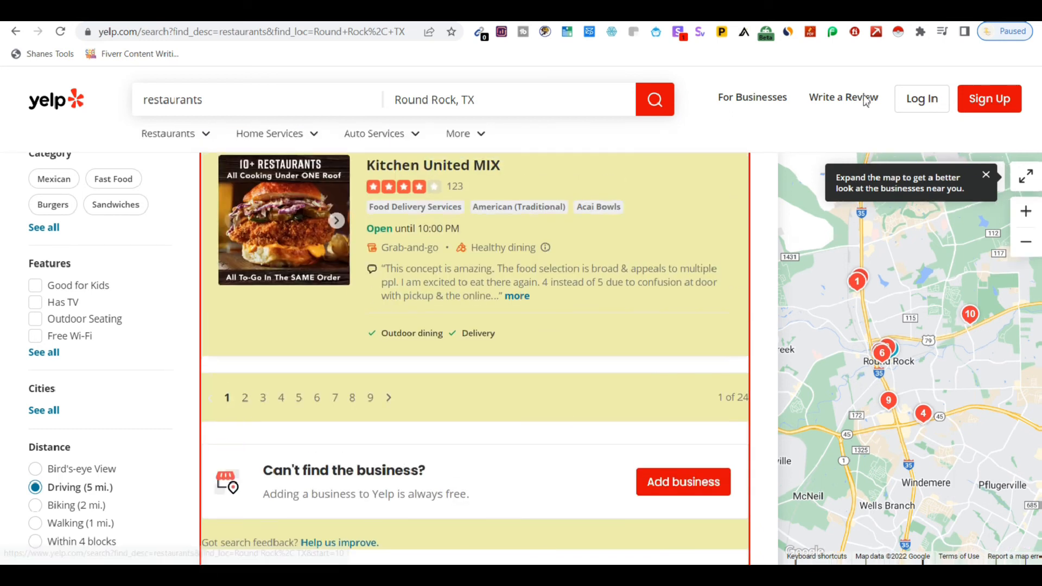